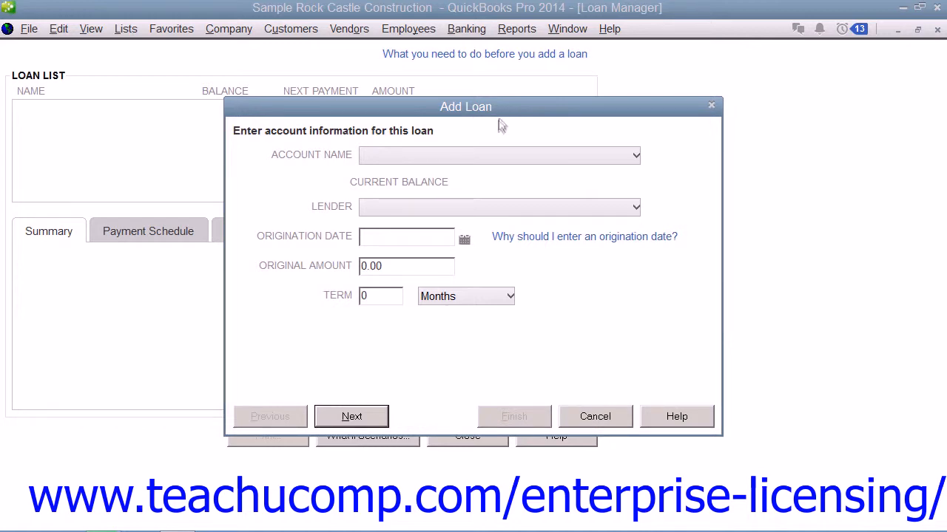
Choose Loan- Construction Trailer as the loan's account and Great Statewide Bank as the lender
click(469, 158)
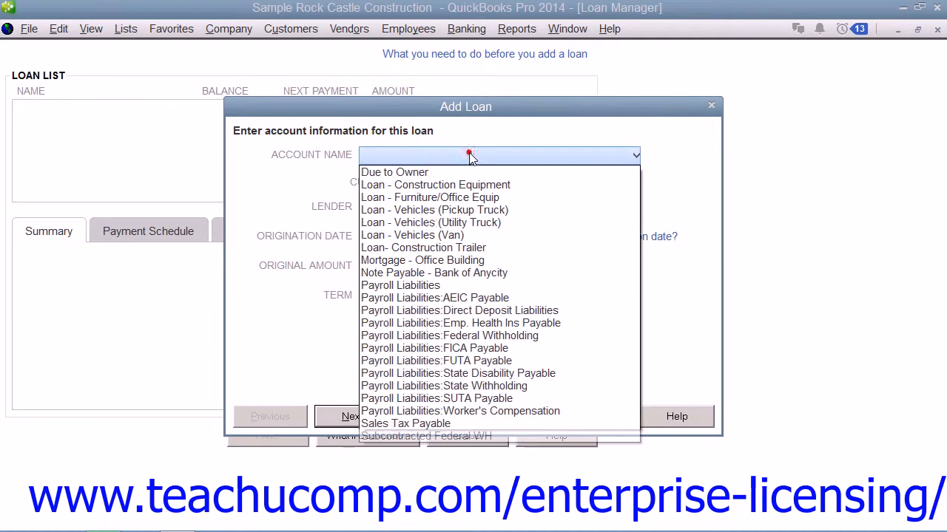
click(456, 248)
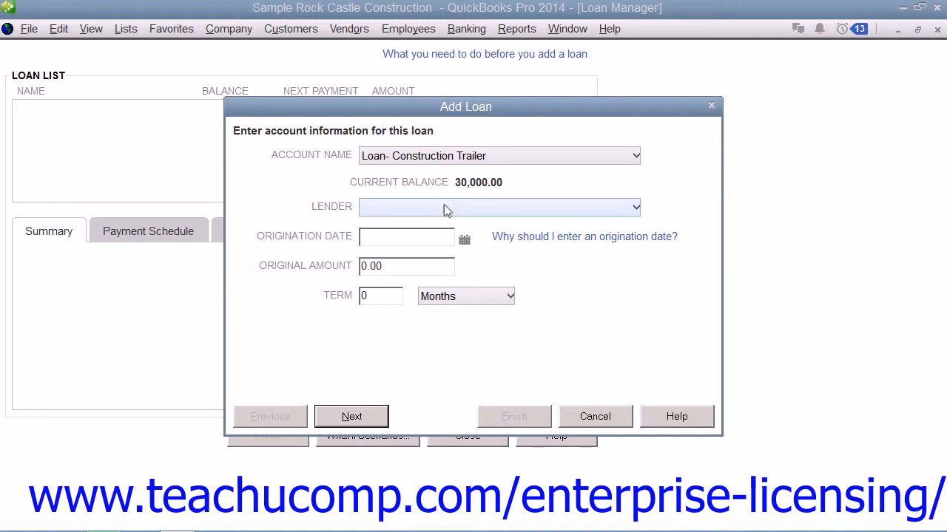
click(447, 209)
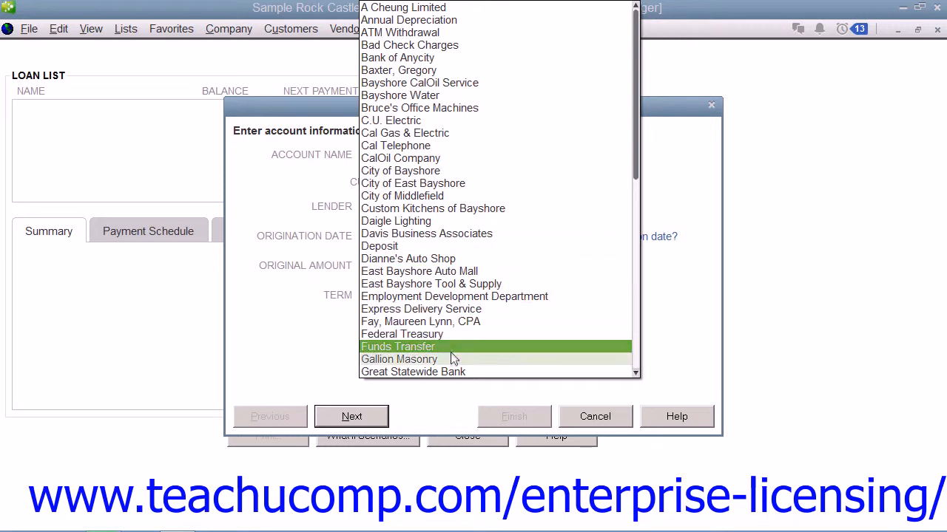
click(453, 376)
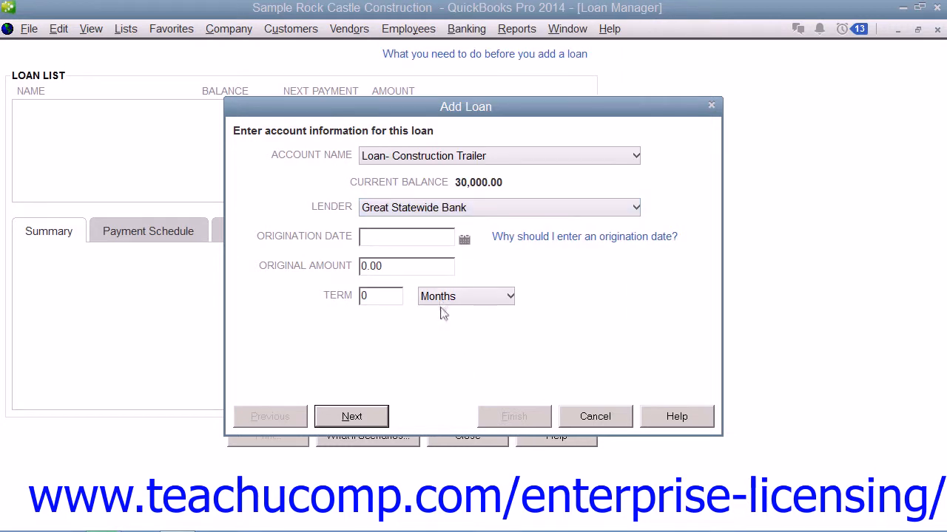
Set the loan's origination date to 12/15/2018 and its original amount to 30,000.00
click(465, 242)
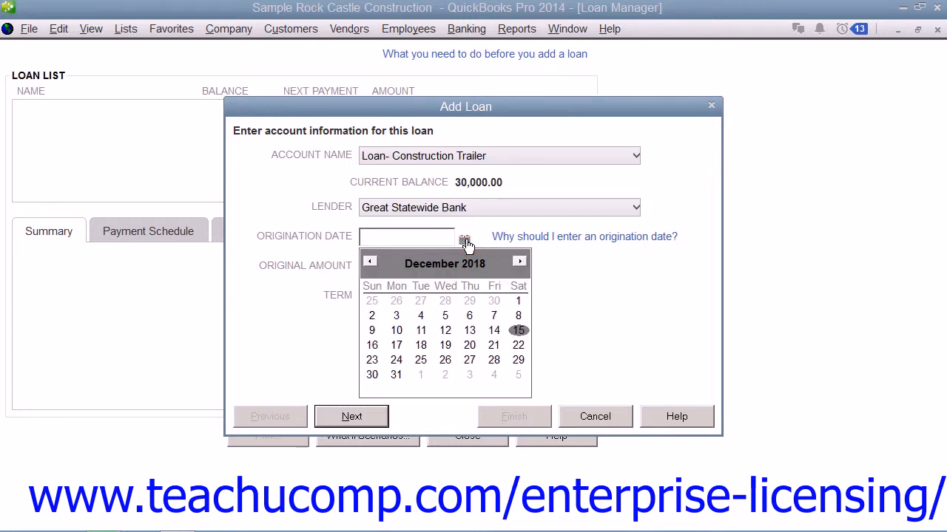
click(518, 331)
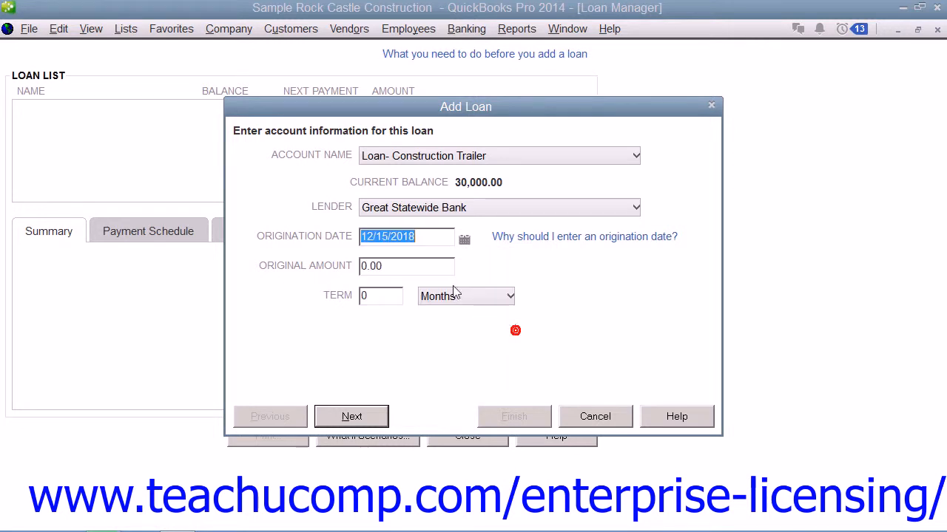
click(413, 268)
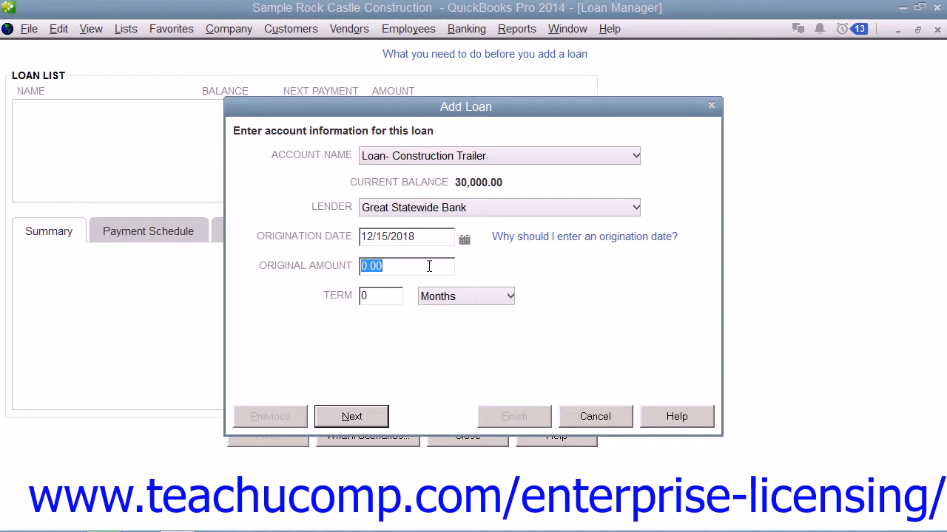
text(30000)
Set the loan term to 5 years and continue to the payment information
click(380, 298)
key(BackSpace)
text(5)
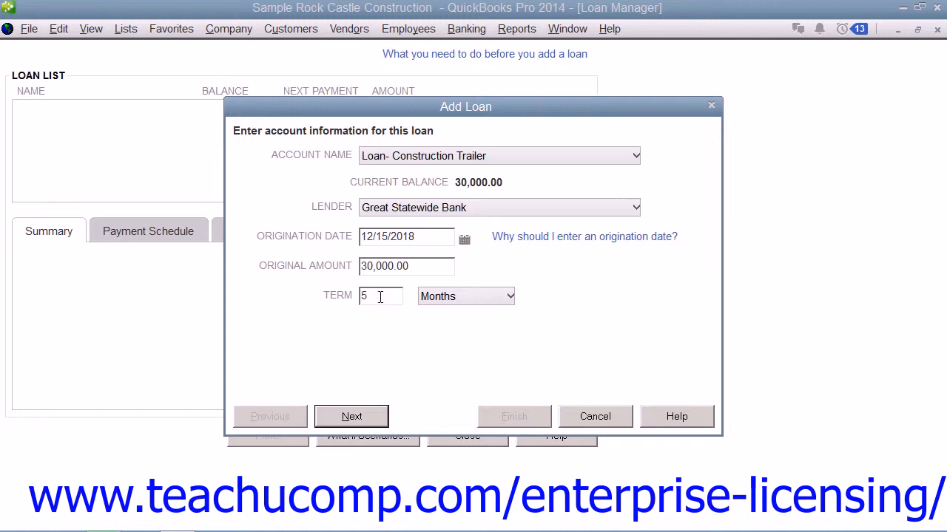
click(467, 297)
click(467, 338)
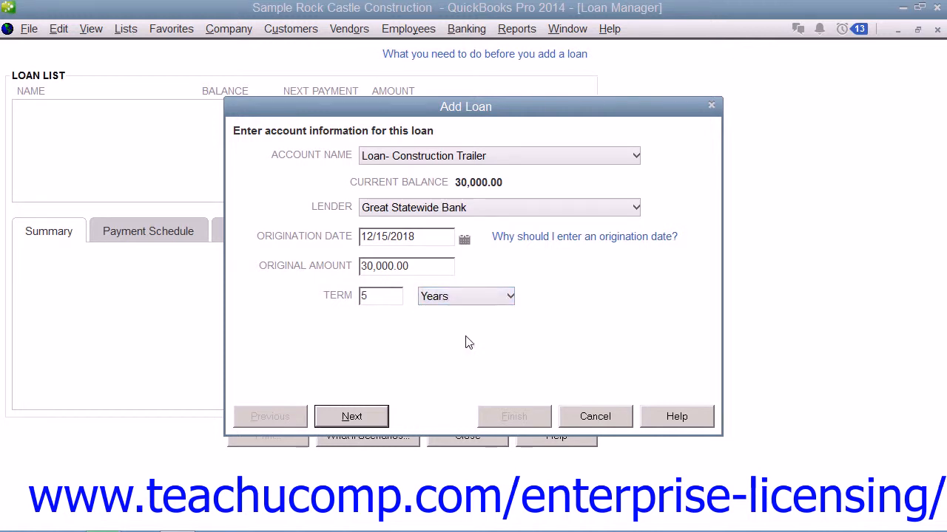
click(373, 419)
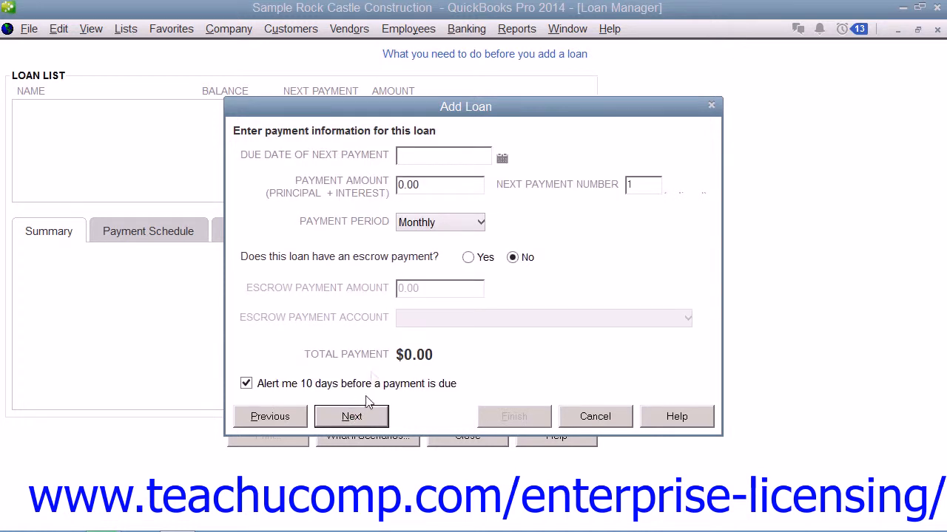
Set the next payment's due date to 01/15/2019 and the payment amount to 579.98
click(503, 158)
click(556, 181)
click(457, 249)
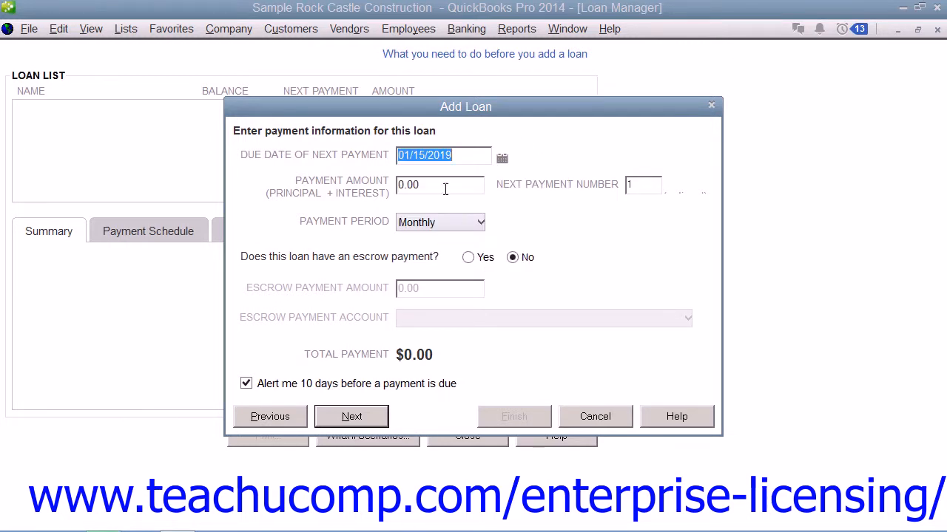
click(444, 187)
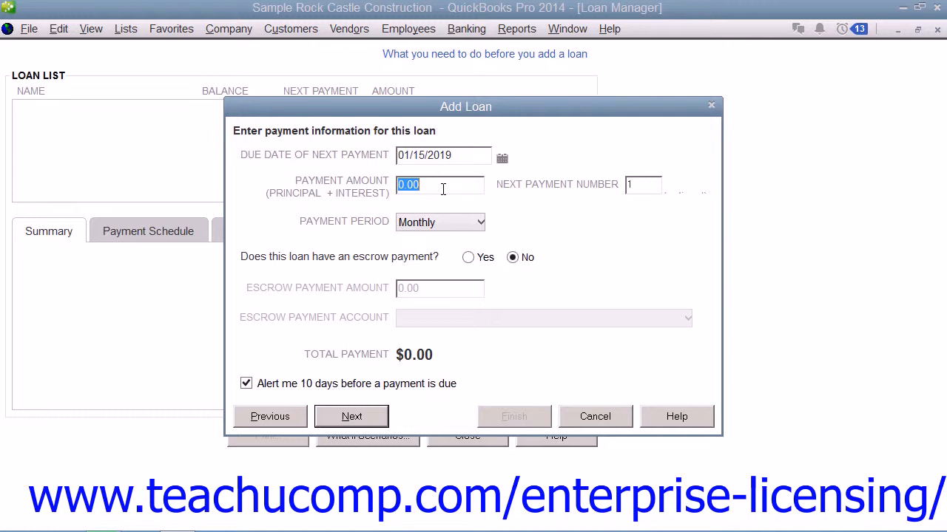
text(579.98)
click(638, 187)
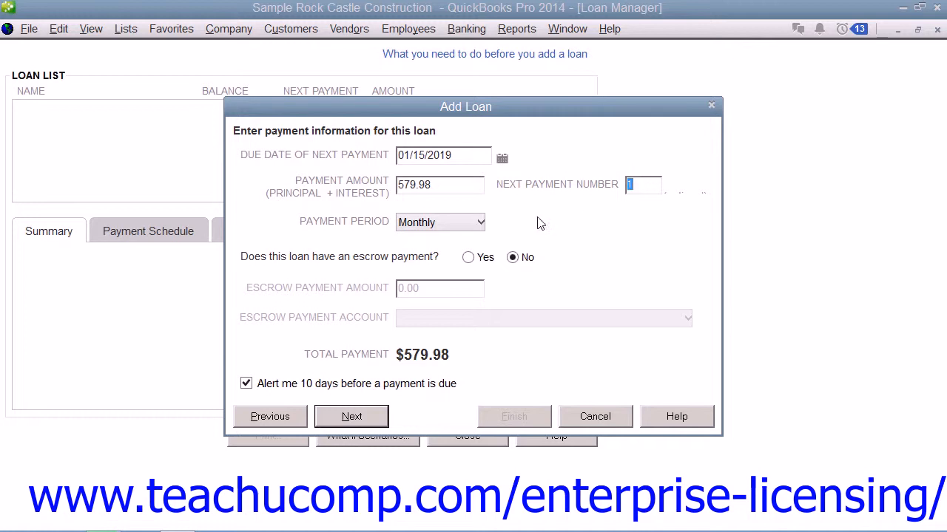
Choose a Monthly payment period with no escrow payment and continue to the interest information
click(474, 222)
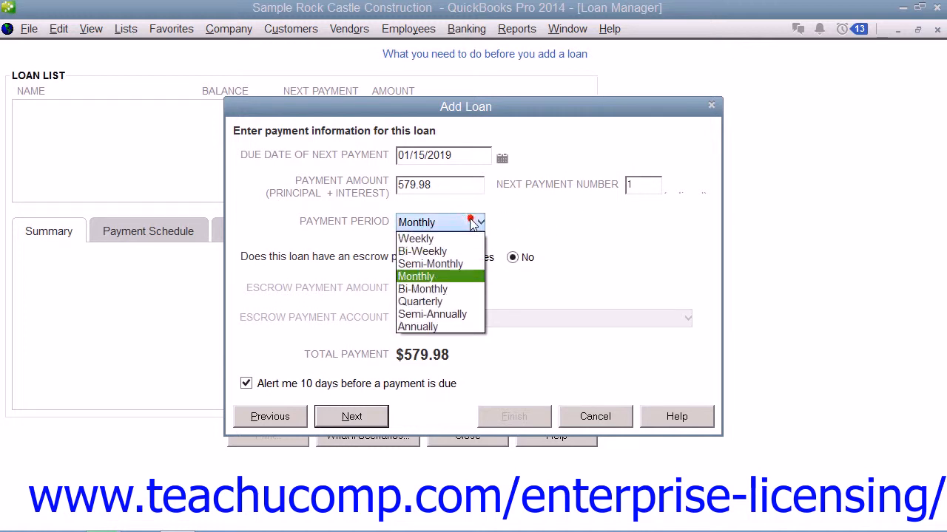
click(449, 278)
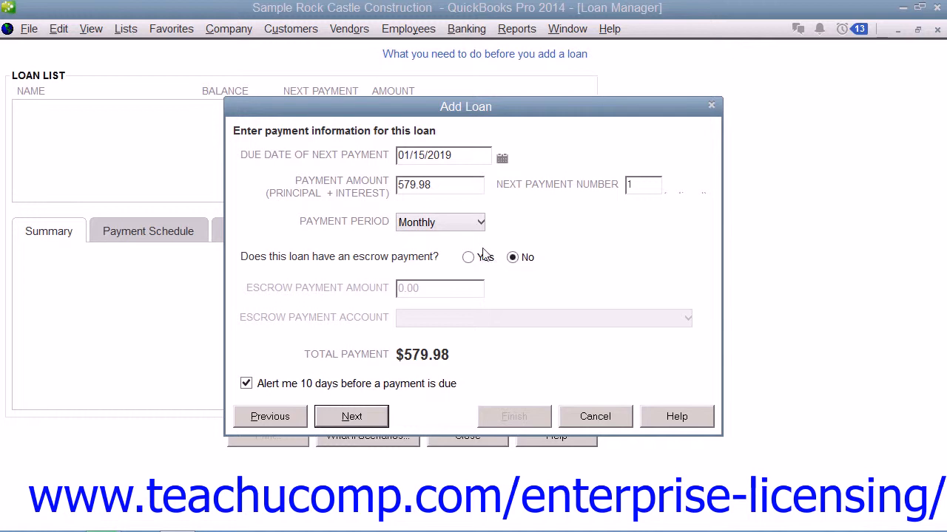
click(469, 258)
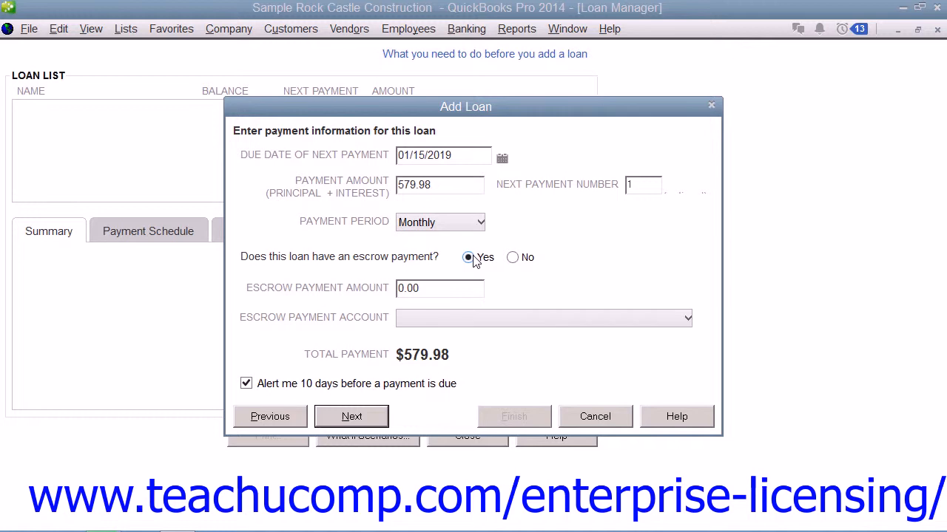
click(512, 258)
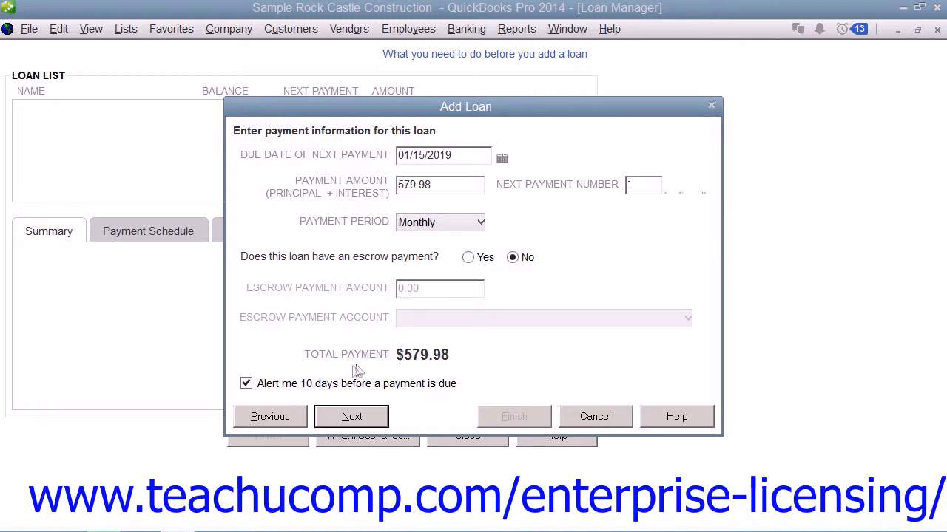
click(303, 385)
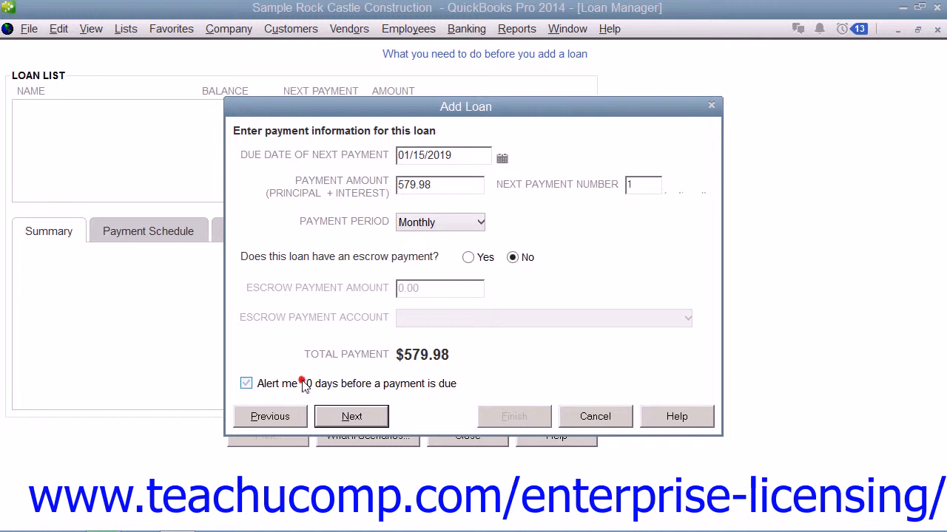
click(352, 417)
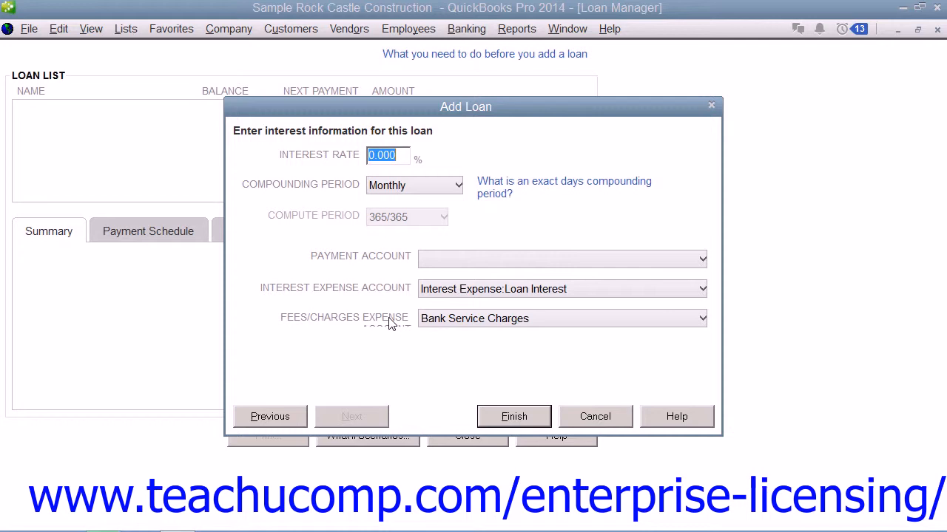
Set the interest rate to 6% and keep the compounding period at Monthly
text(6)
click(398, 189)
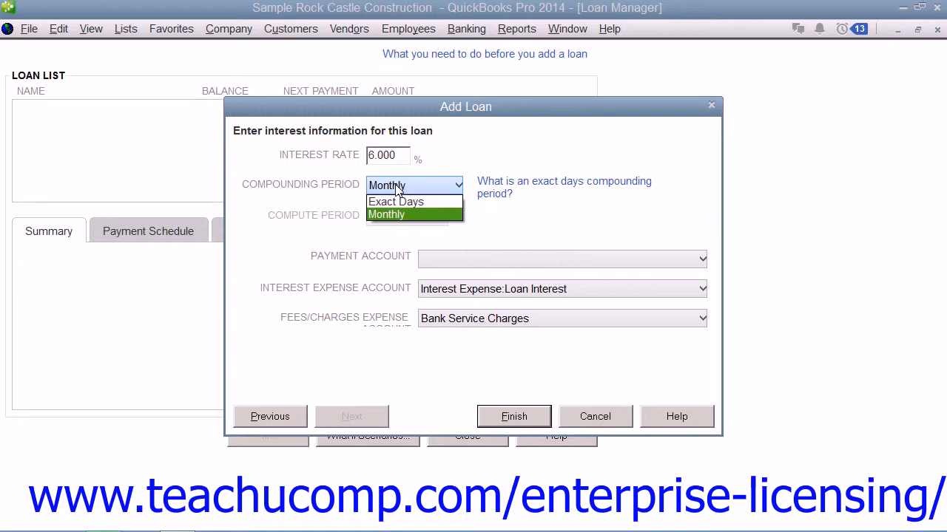
click(397, 189)
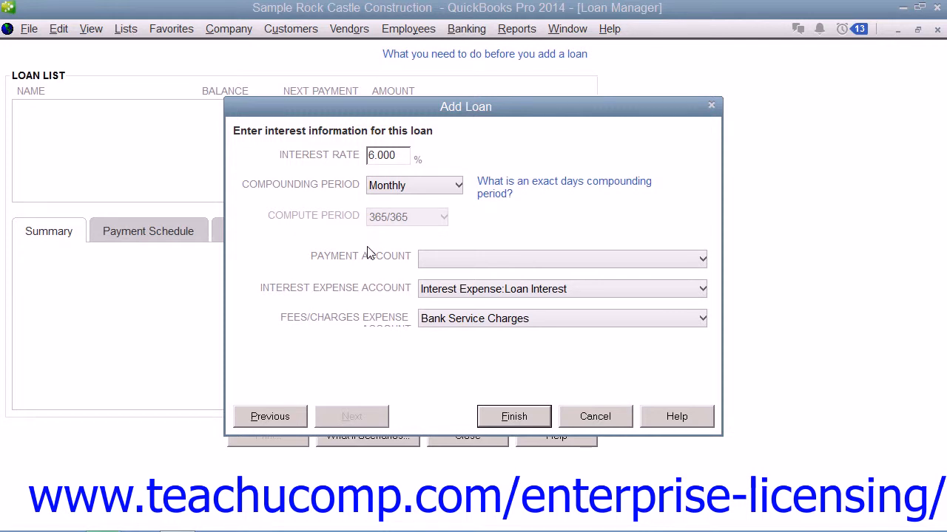
Choose Checking as the payment account and finish adding the loan
click(437, 264)
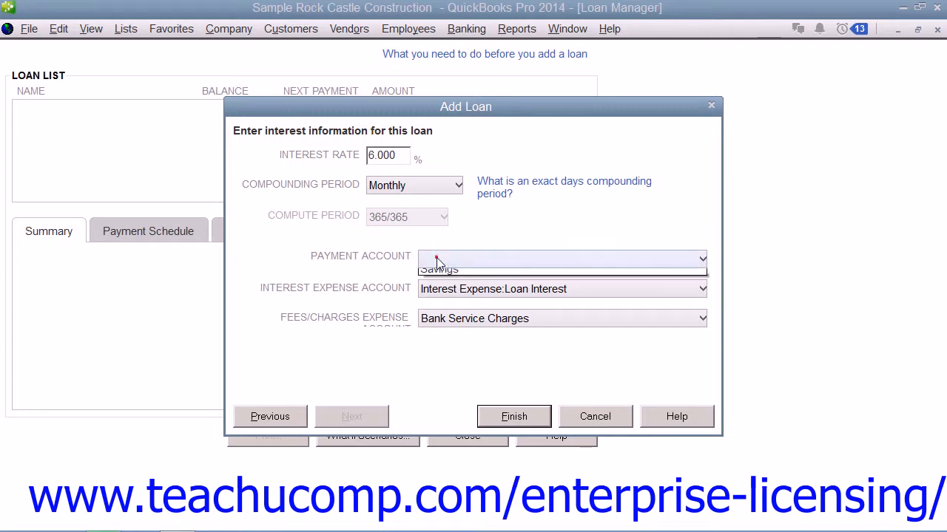
click(438, 272)
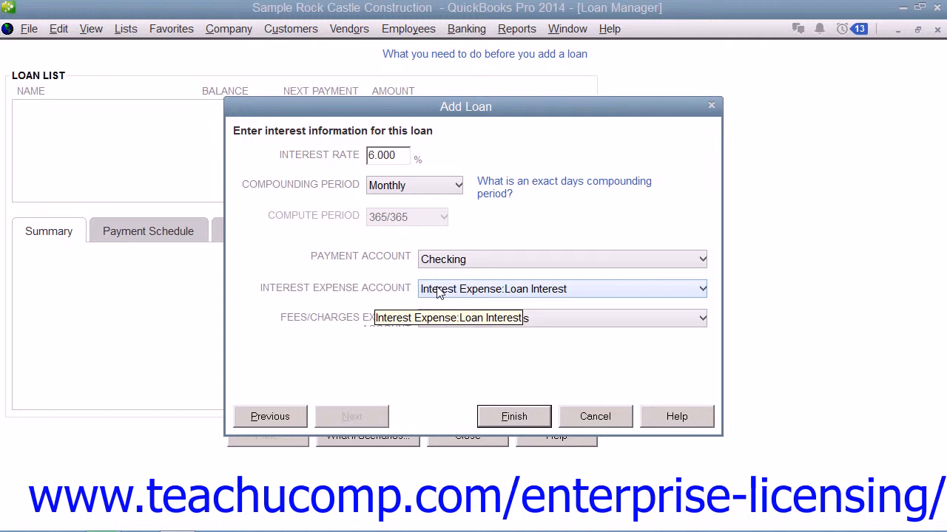
click(405, 287)
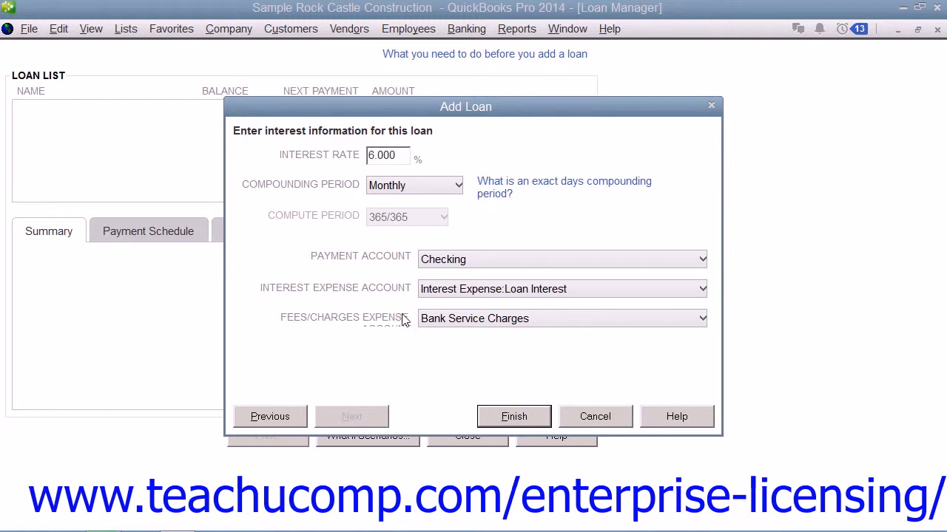
click(510, 417)
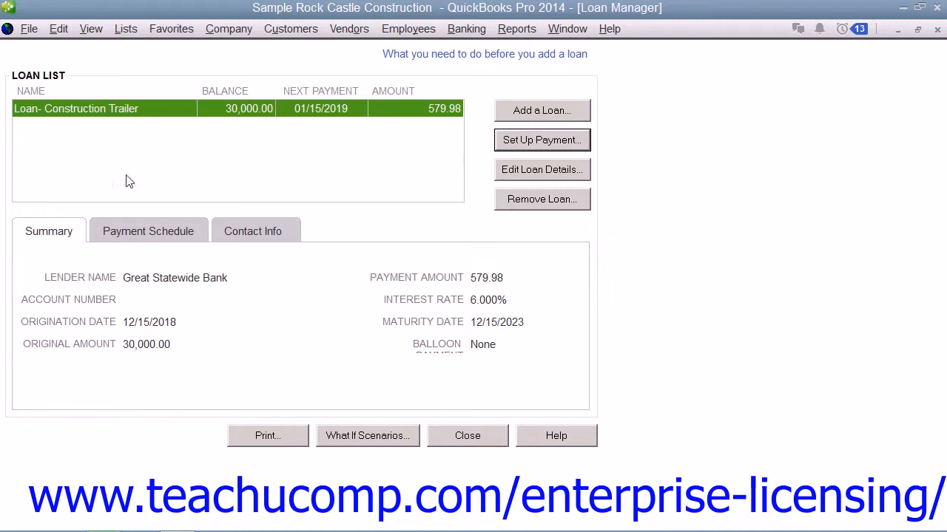
Review the new loan's summary, payment schedule and lender contact information
click(66, 234)
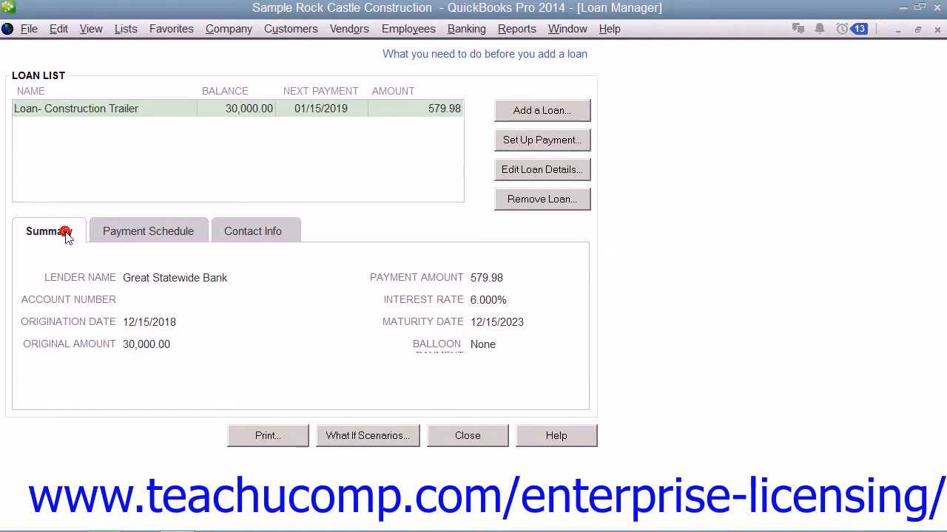
click(151, 234)
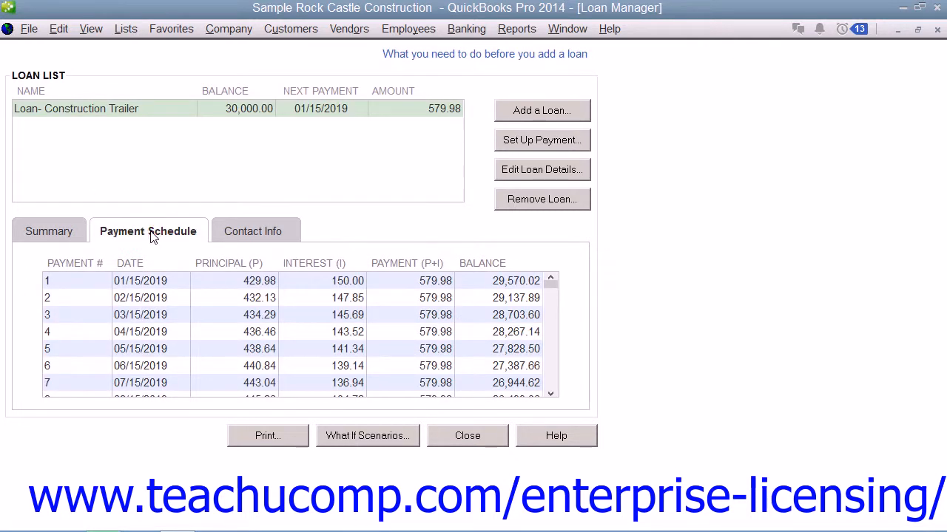
click(257, 232)
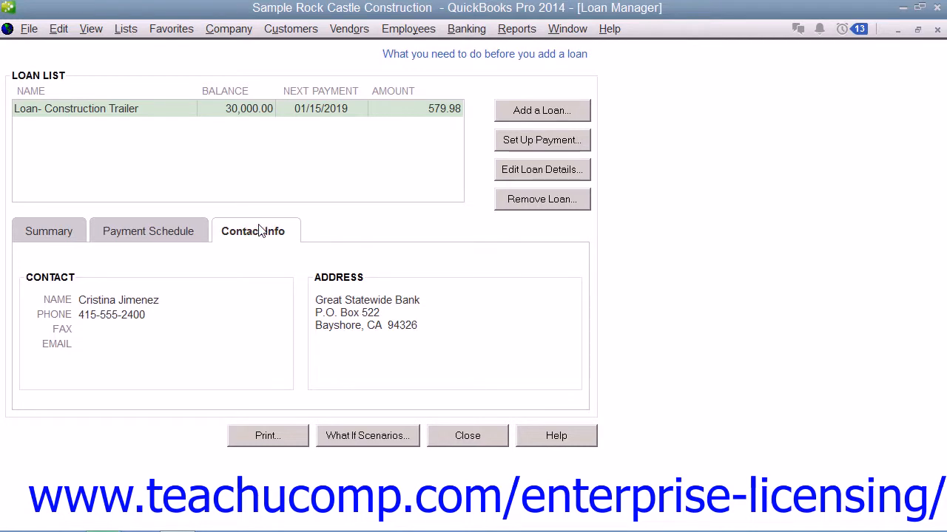
click(61, 238)
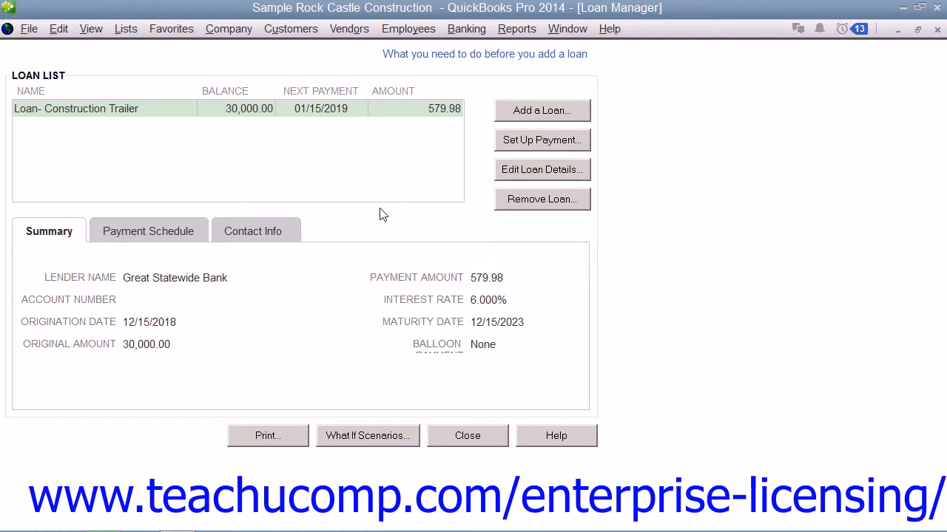
Begin setting up a payment for the Construction Trailer loan as a regular payment
click(128, 111)
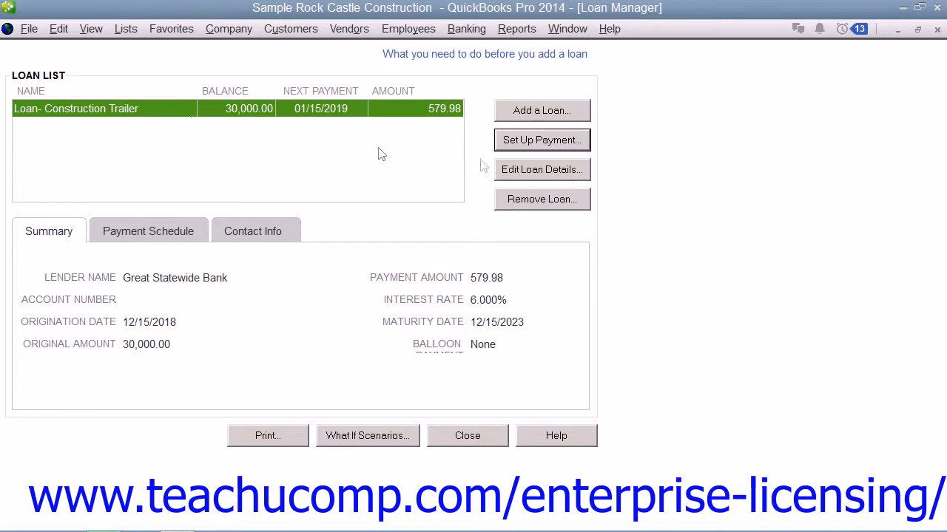
click(516, 140)
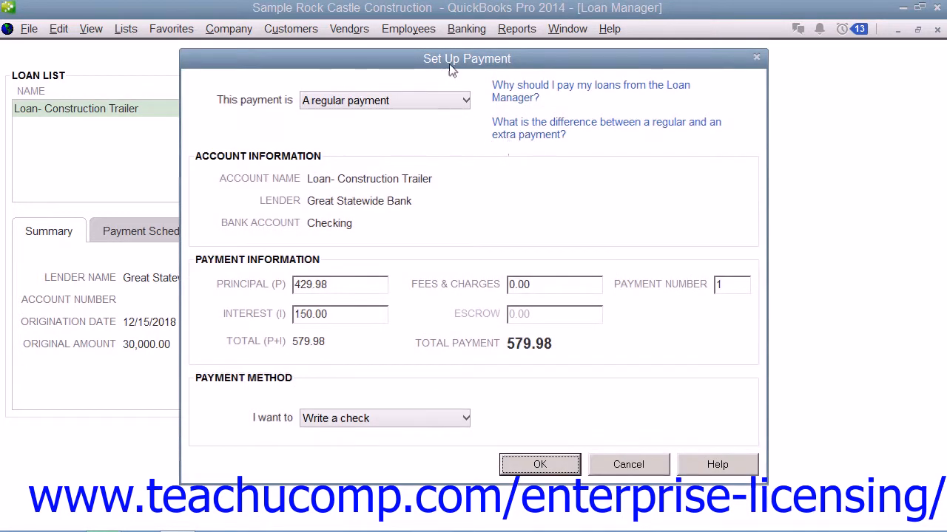
click(443, 105)
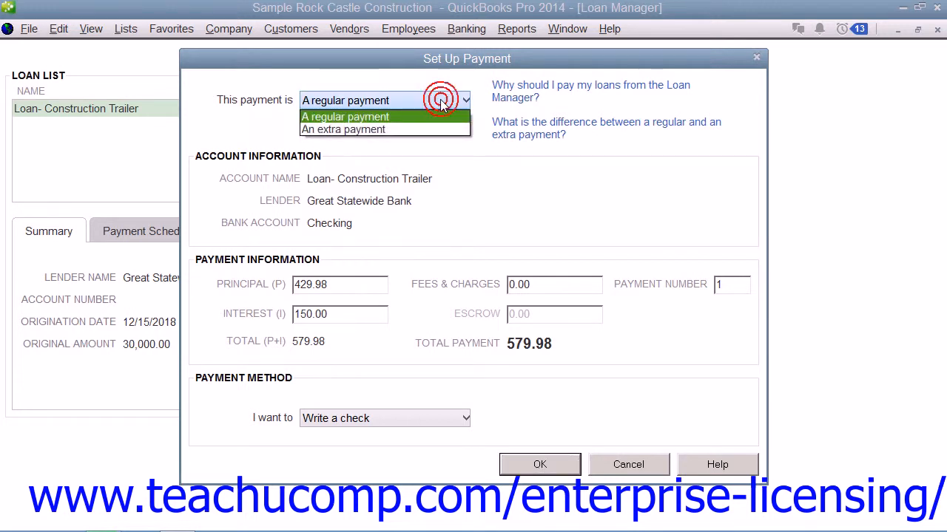
click(382, 119)
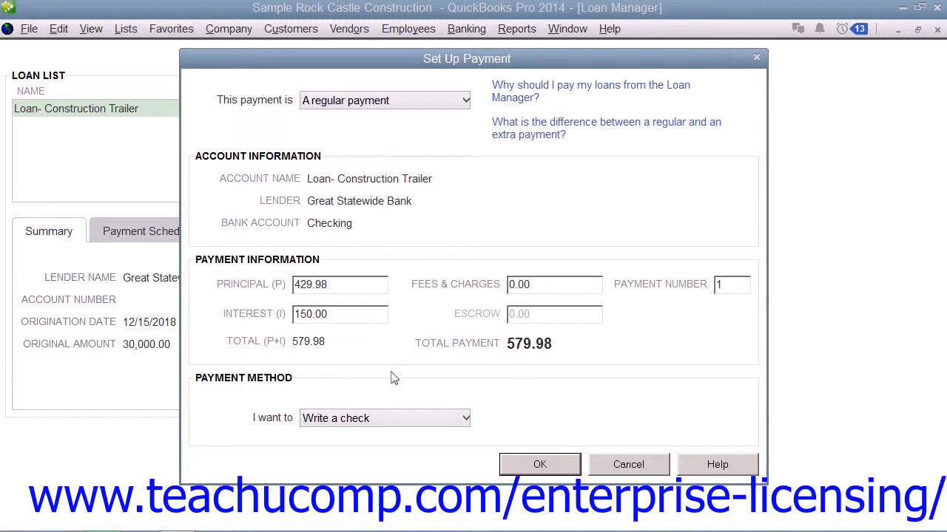
Choose to write a check for the loan payment, create it and close the check window
click(370, 418)
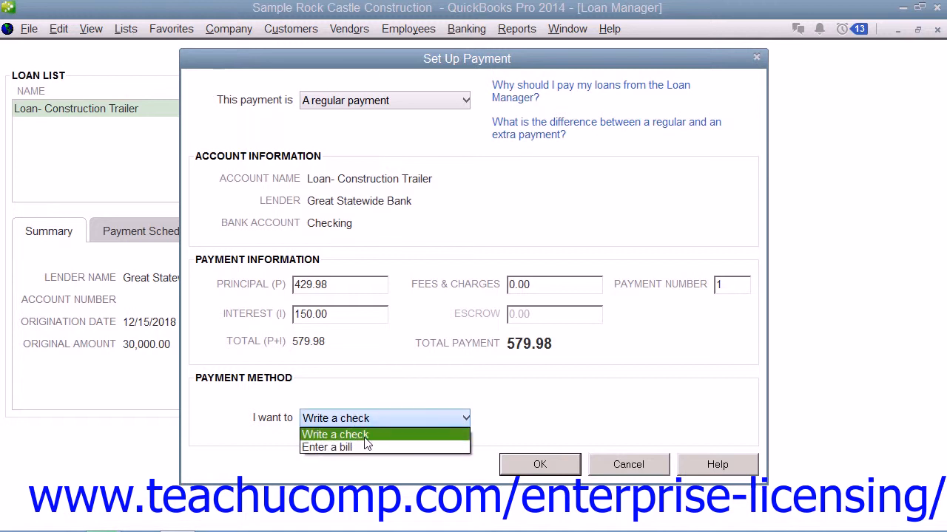
click(365, 438)
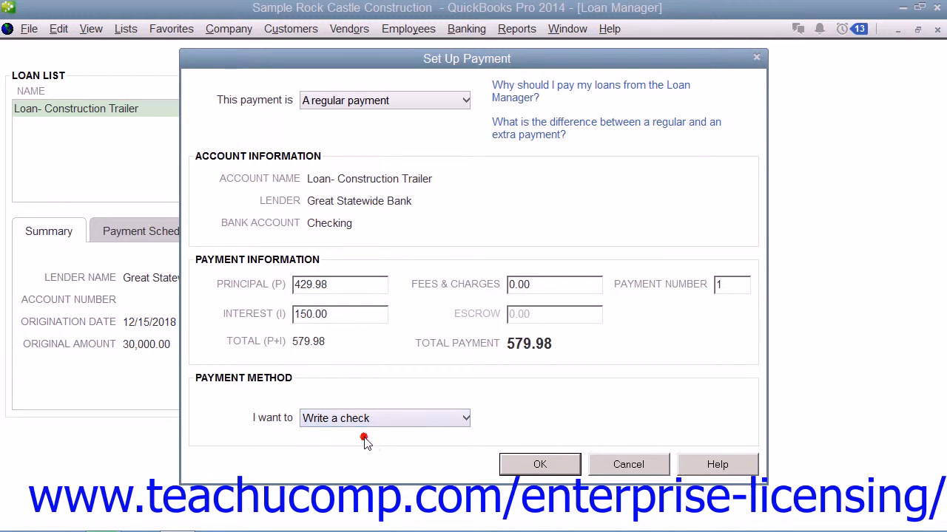
click(533, 464)
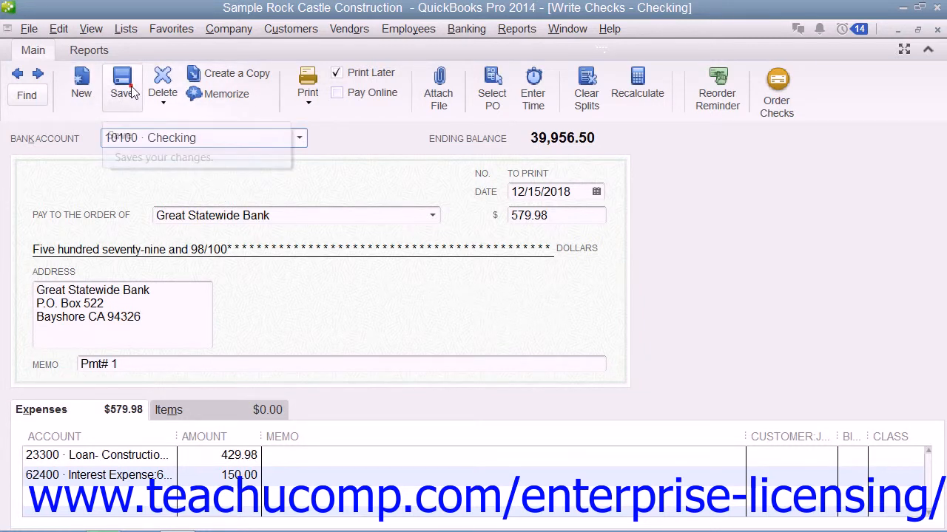
click(937, 29)
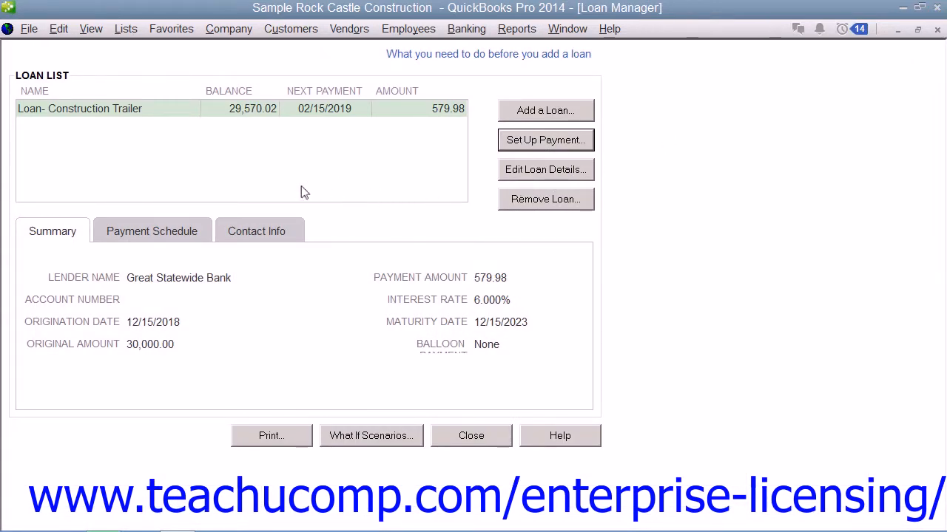
Open the Construction Trailer loan's details for editing, review its account information and cancel without making changes
click(157, 111)
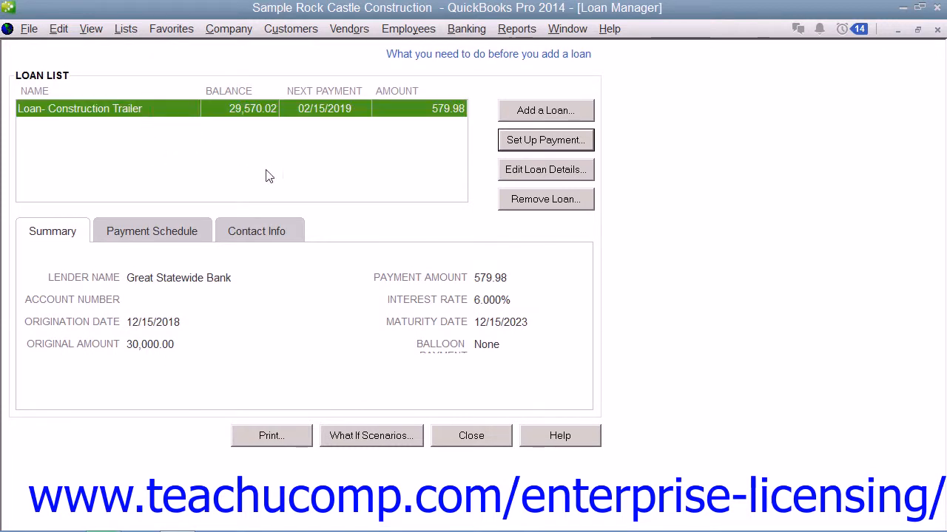
click(512, 171)
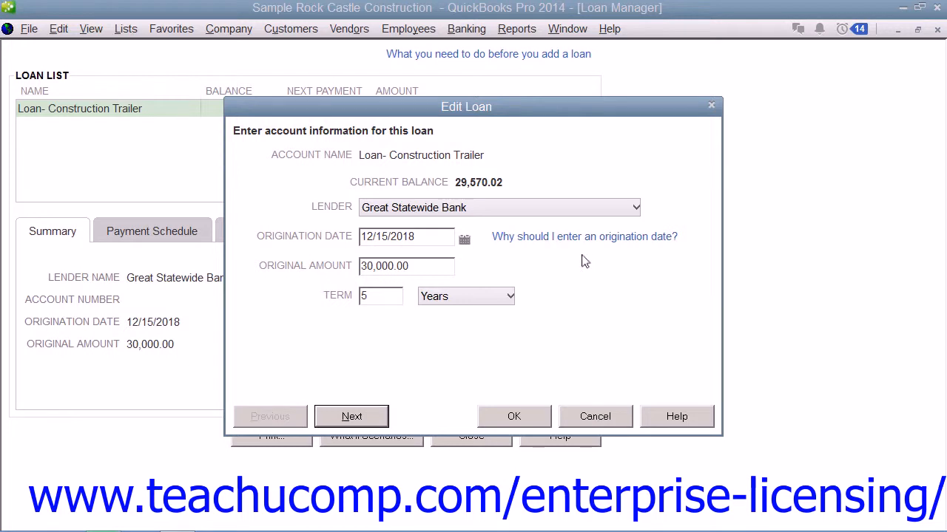
click(590, 414)
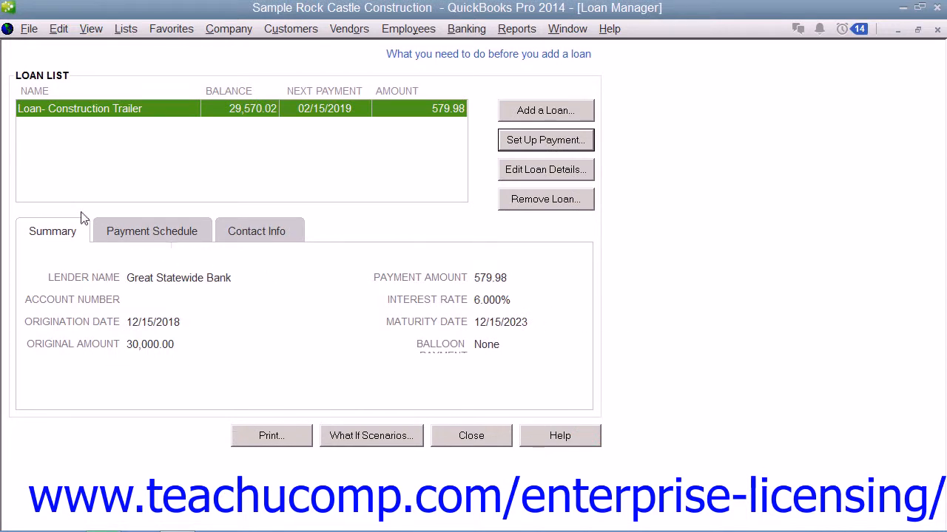
Request removal of the Construction Trailer loan from the Loan Manager, but decline the confirmation
click(52, 108)
click(514, 199)
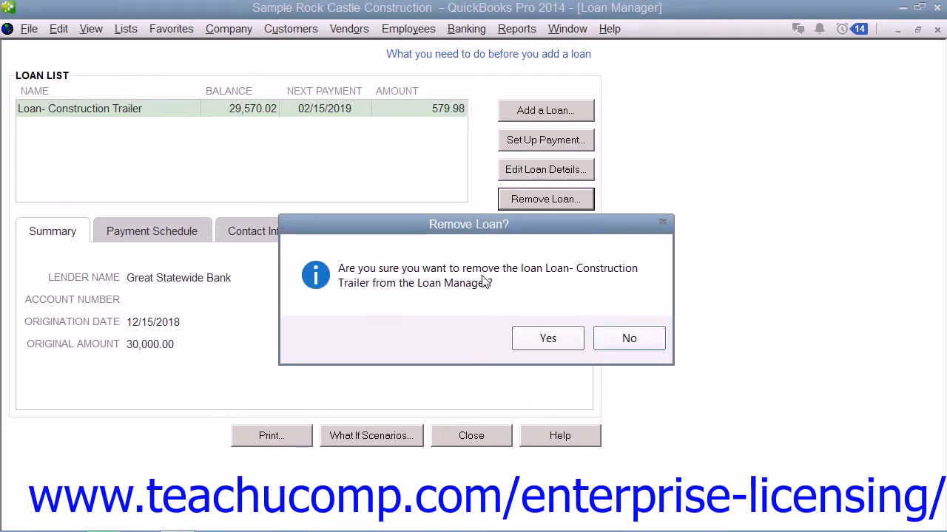
click(629, 339)
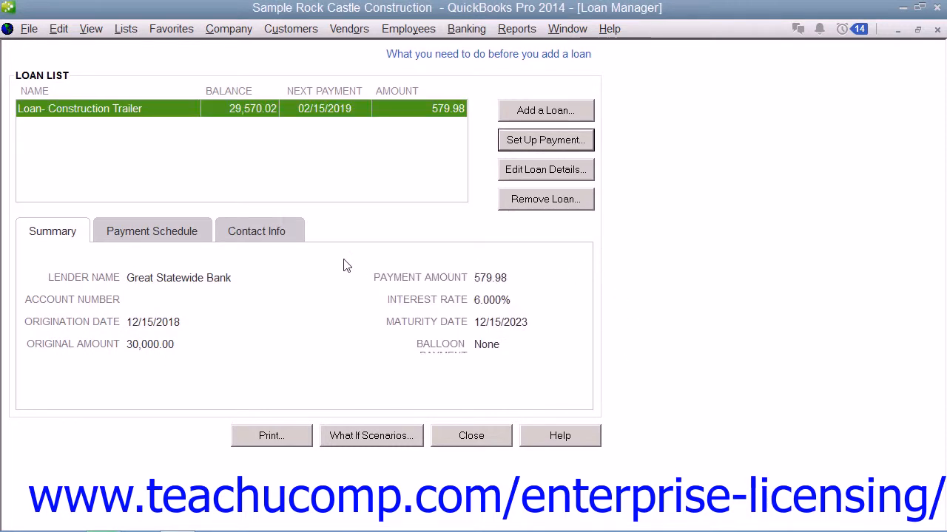
Review the available What If scenarios for the Construction Trailer loan, cancel out of them and close the Loan Manager
click(362, 436)
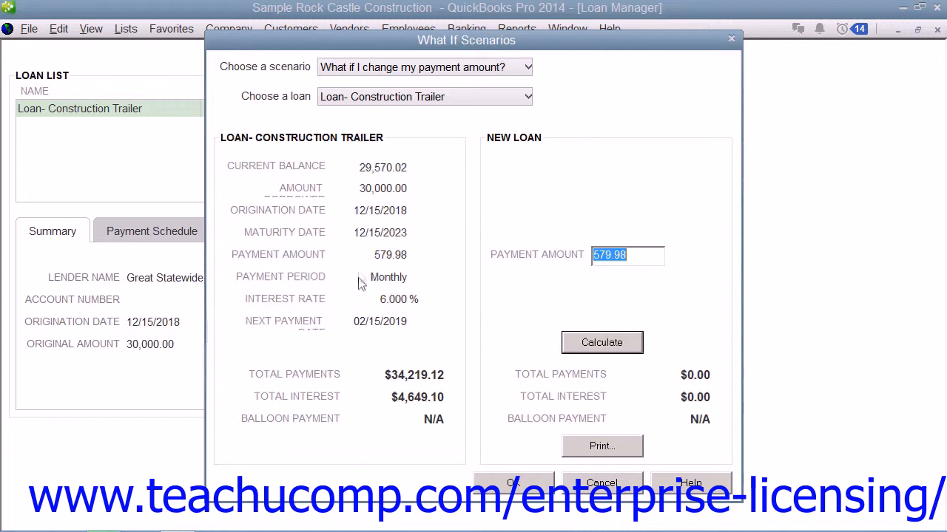
click(394, 68)
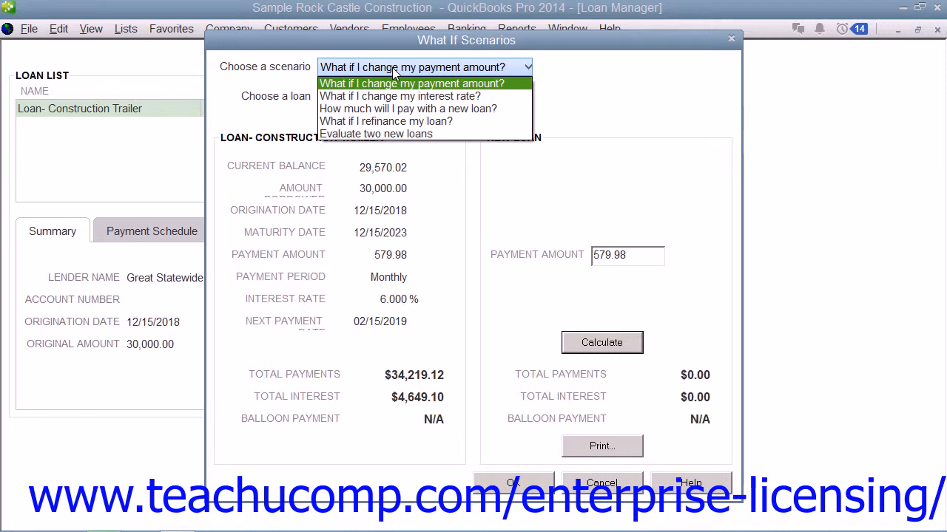
click(395, 68)
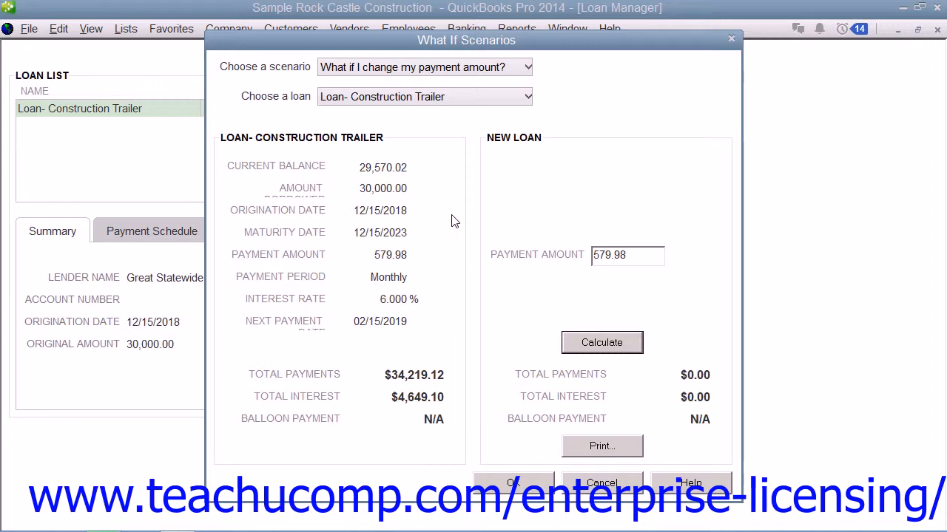
click(602, 483)
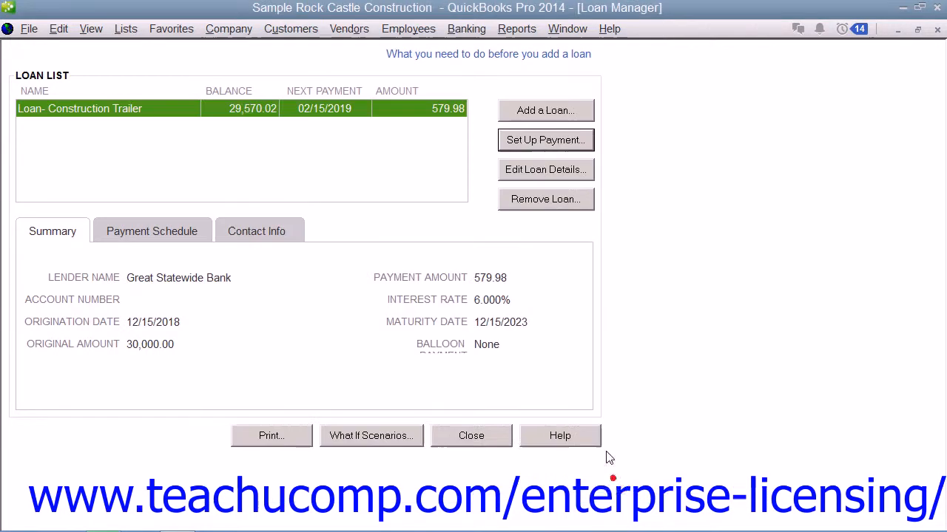
click(488, 443)
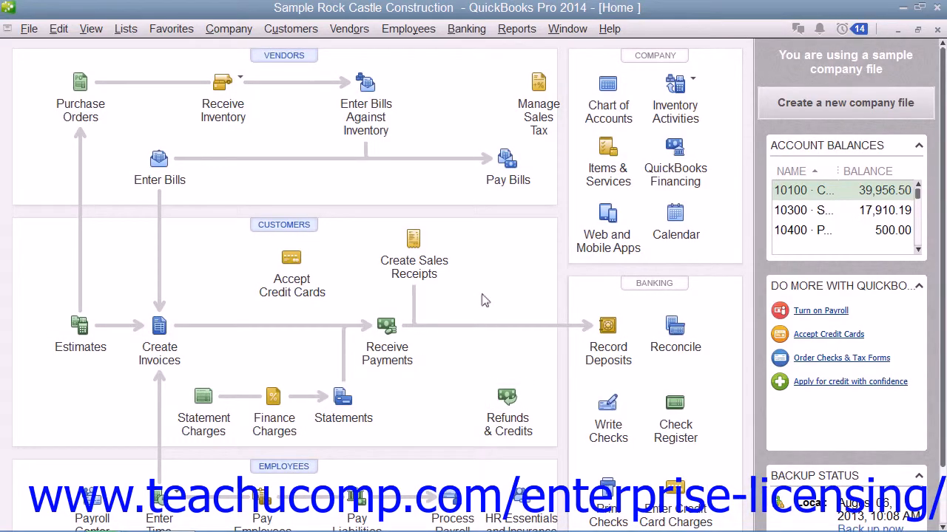